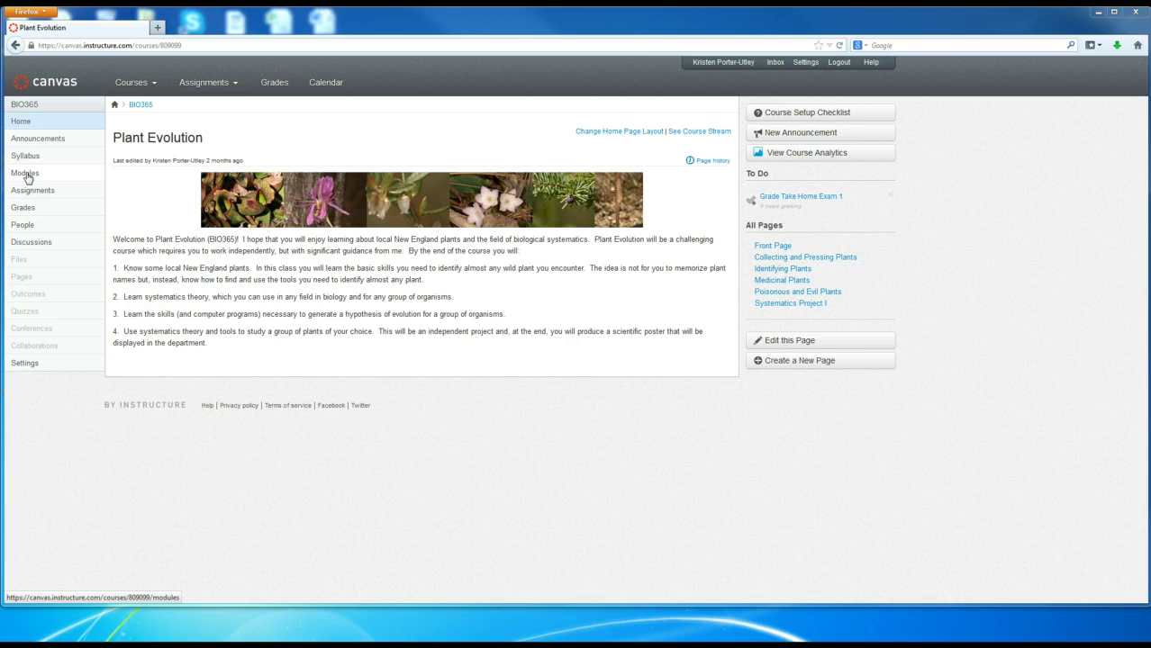
Open the Plant Evolution course Modules page and scroll down to Systematics Project I
{"action": "left_click", "coordinate": [25, 174]}
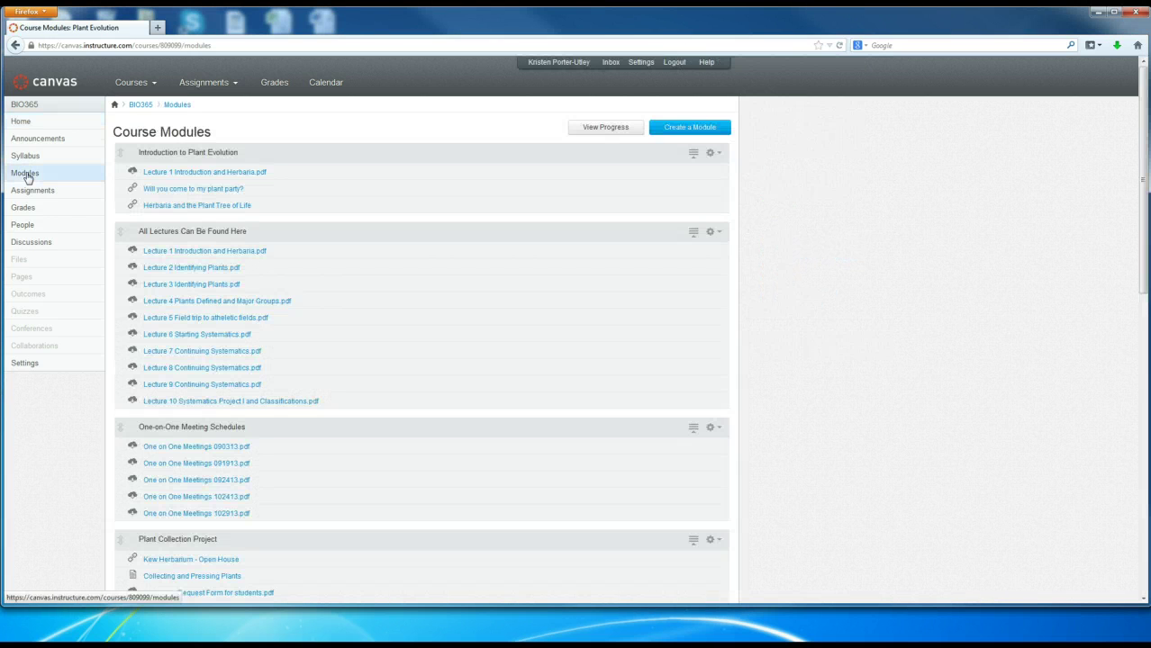
{"action": "scroll", "coordinate": [463, 347], "scroll_direction": "down", "scroll_amount": 5}
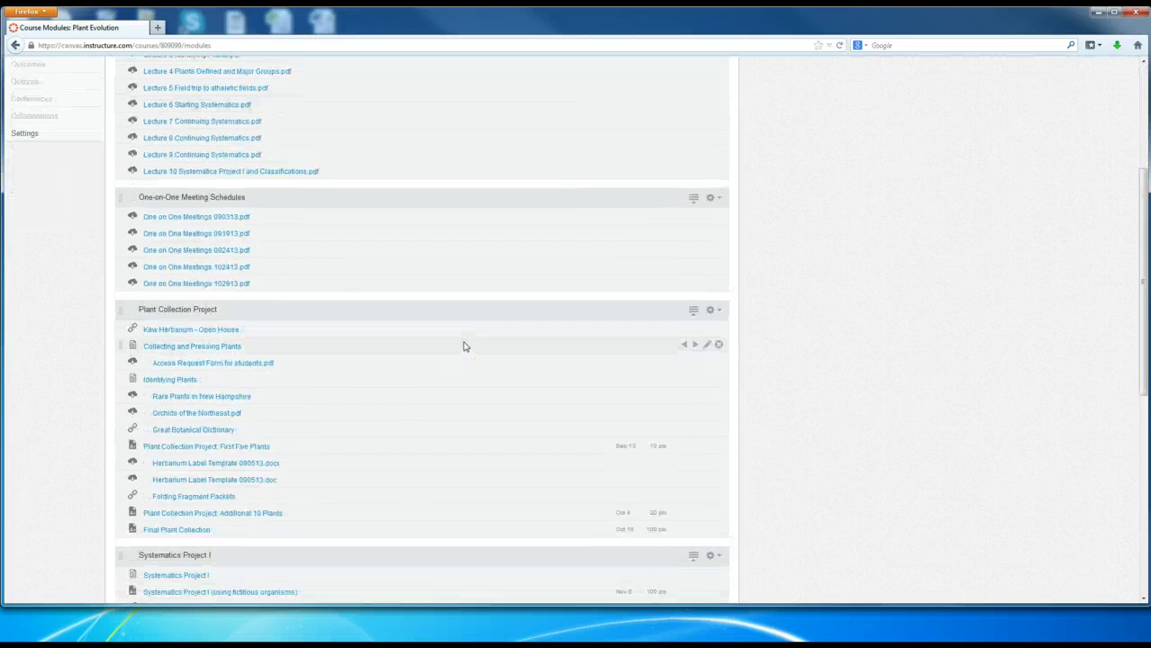
{"action": "scroll", "coordinate": [464, 343], "scroll_direction": "down", "scroll_amount": 5}
{"action": "scroll", "coordinate": [465, 343], "scroll_direction": "down", "scroll_amount": 3}
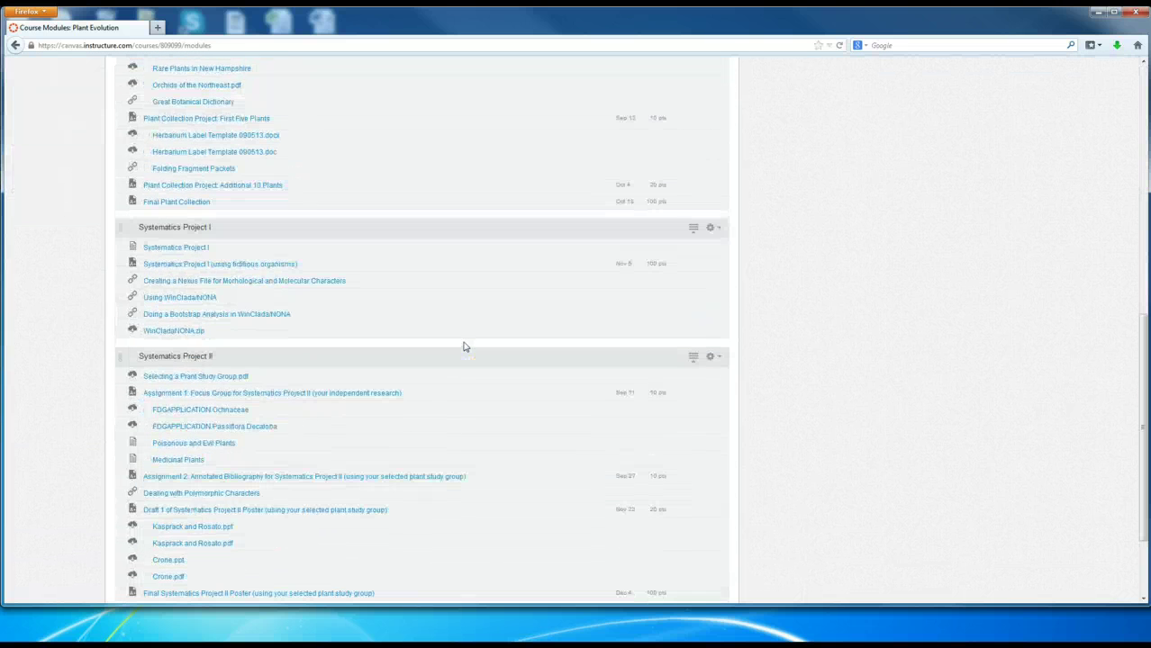
Save WinCladaNONA.zip from its Canvas module page to the Desktop
{"action": "left_click", "coordinate": [175, 332]}
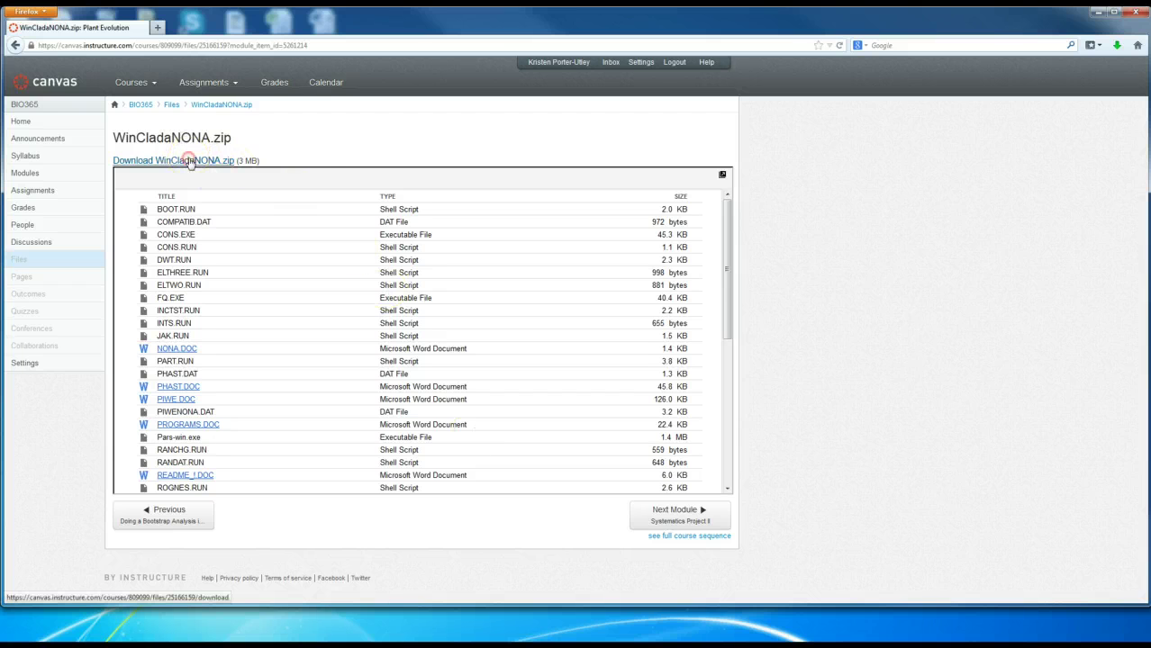
{"action": "right_click", "coordinate": [190, 163]}
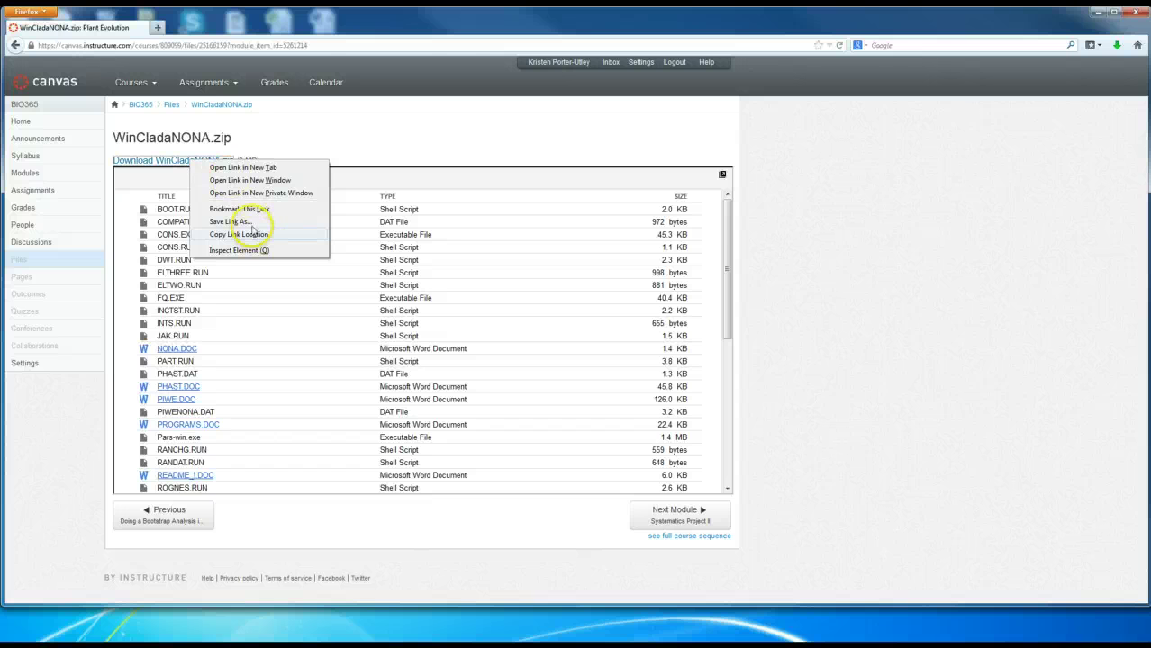
{"action": "left_click", "coordinate": [247, 222]}
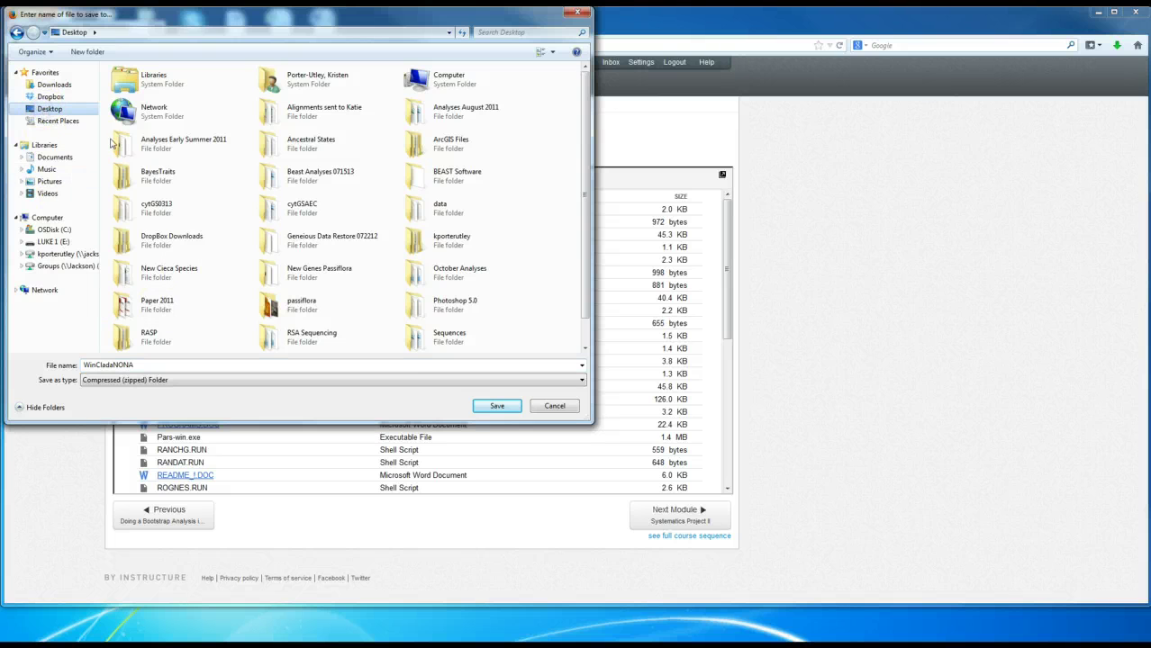
{"action": "left_click", "coordinate": [498, 406]}
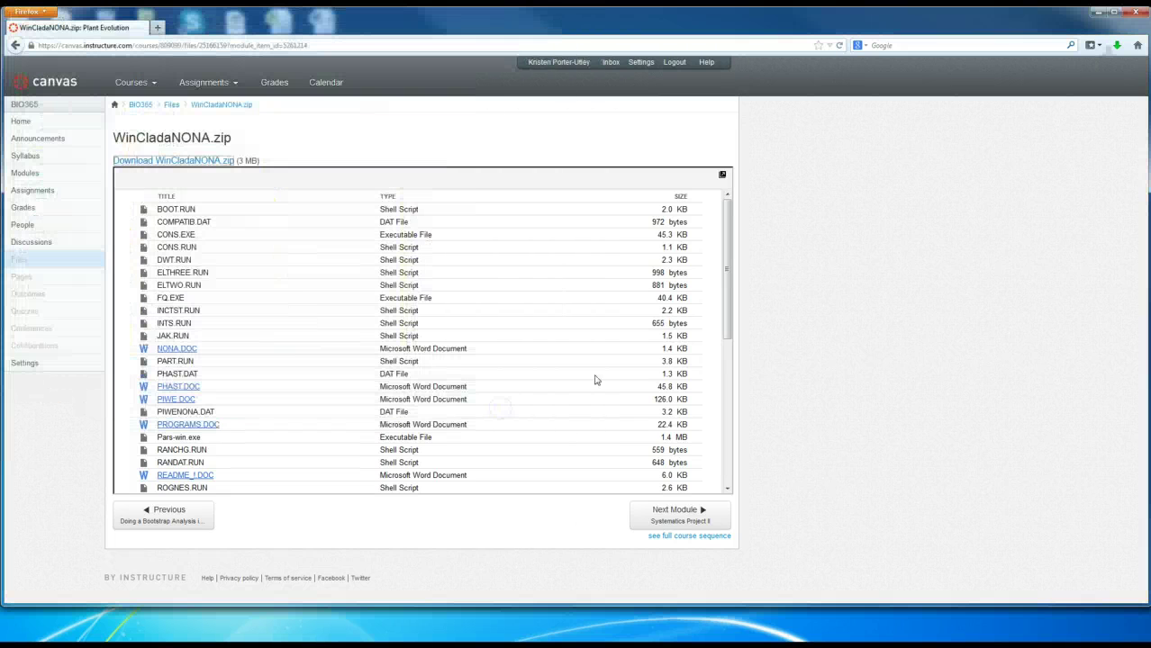
Move the zip to the upper-middle desktop and extract it into a WinCladaNONA folder
{"action": "left_click", "coordinate": [1097, 15]}
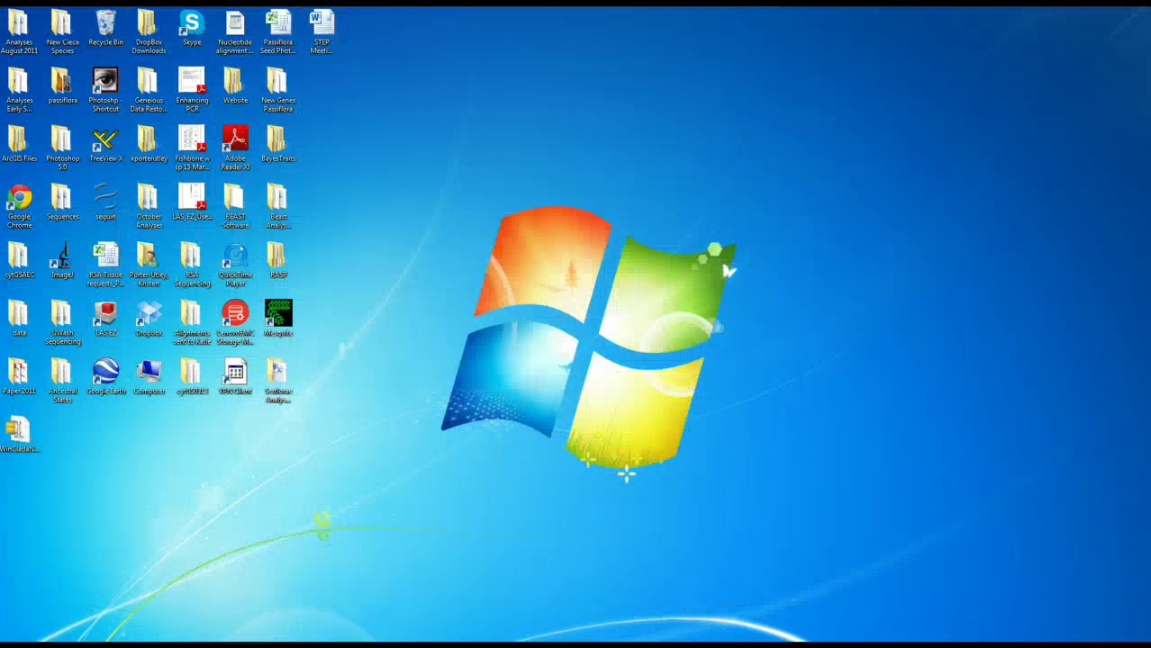
{"action": "mouse_move", "coordinate": [19, 434]}
{"action": "left_mouse_down"}
{"action": "mouse_move", "coordinate": [157, 451]}
{"action": "mouse_move", "coordinate": [559, 108]}
{"action": "left_mouse_up"}
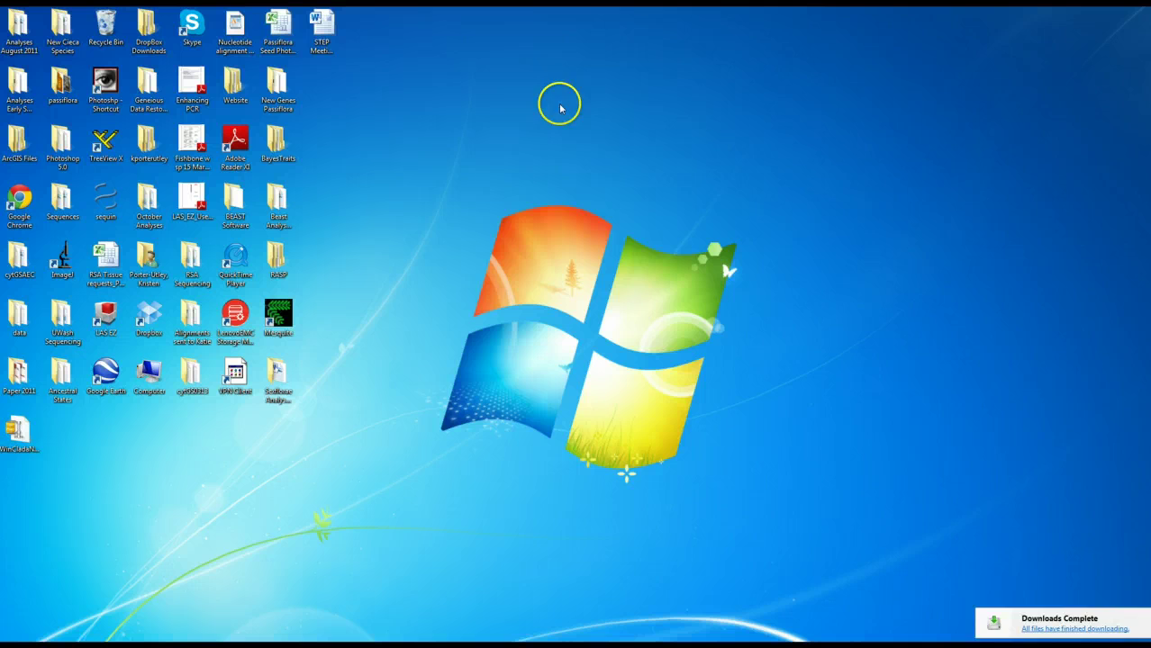
{"action": "mouse_move", "coordinate": [20, 430]}
{"action": "left_mouse_down"}
{"action": "mouse_move", "coordinate": [485, 146]}
{"action": "mouse_move", "coordinate": [529, 84]}
{"action": "left_mouse_up"}
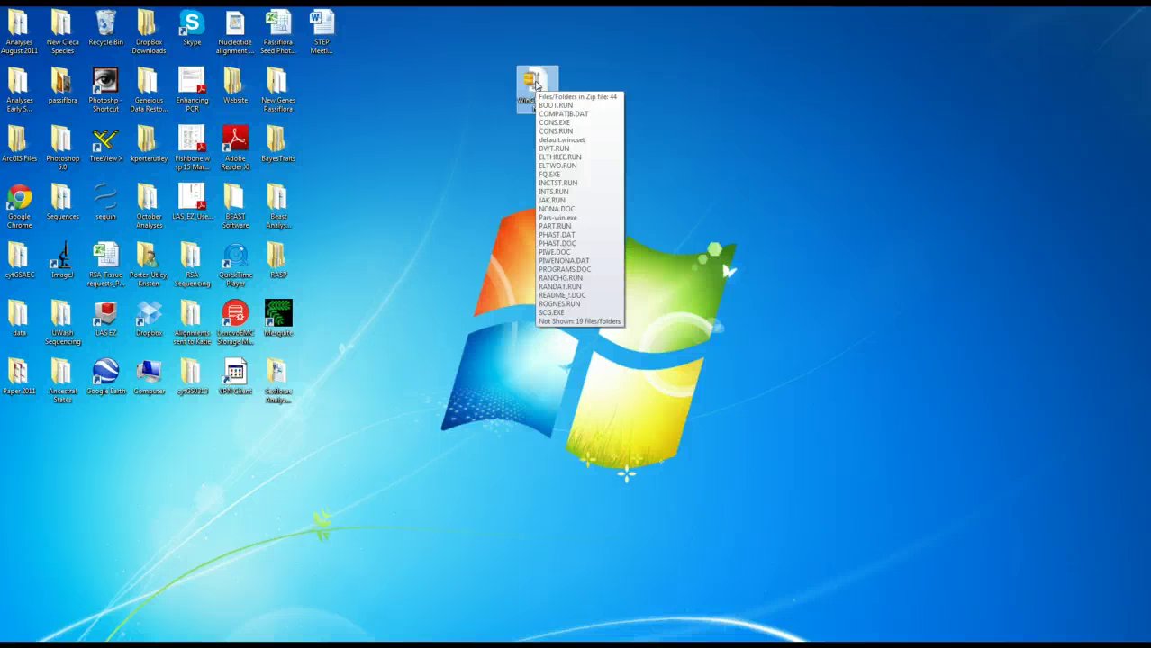
{"action": "right_click", "coordinate": [535, 83]}
{"action": "mouse_move", "coordinate": [566, 167]}
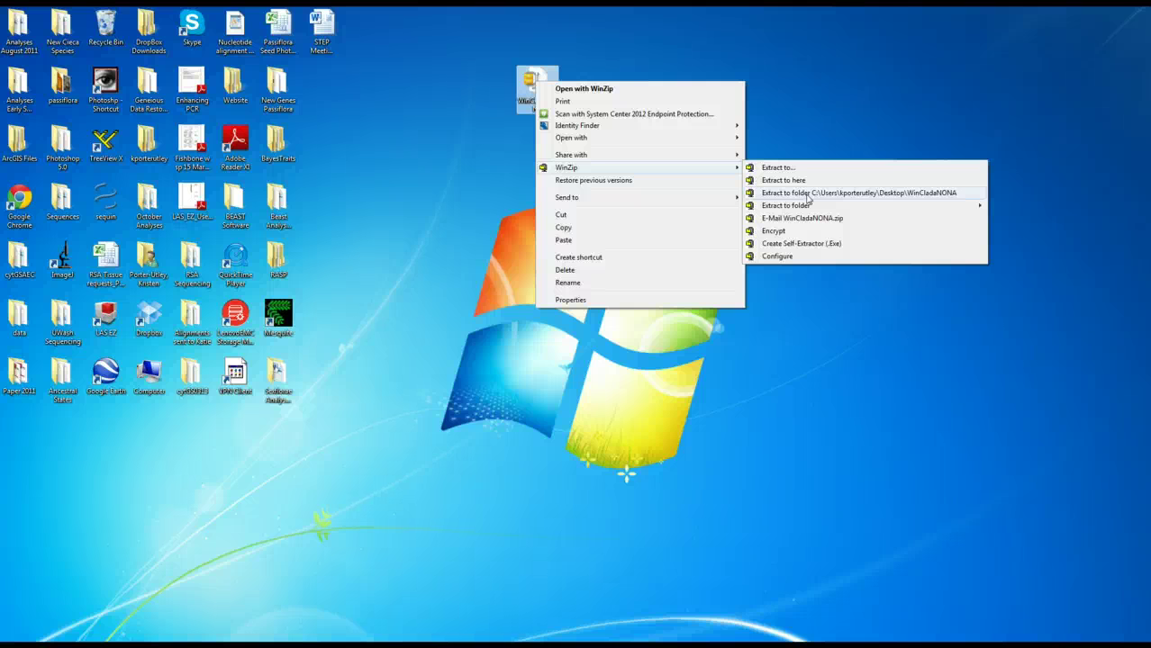
{"action": "left_click", "coordinate": [807, 199]}
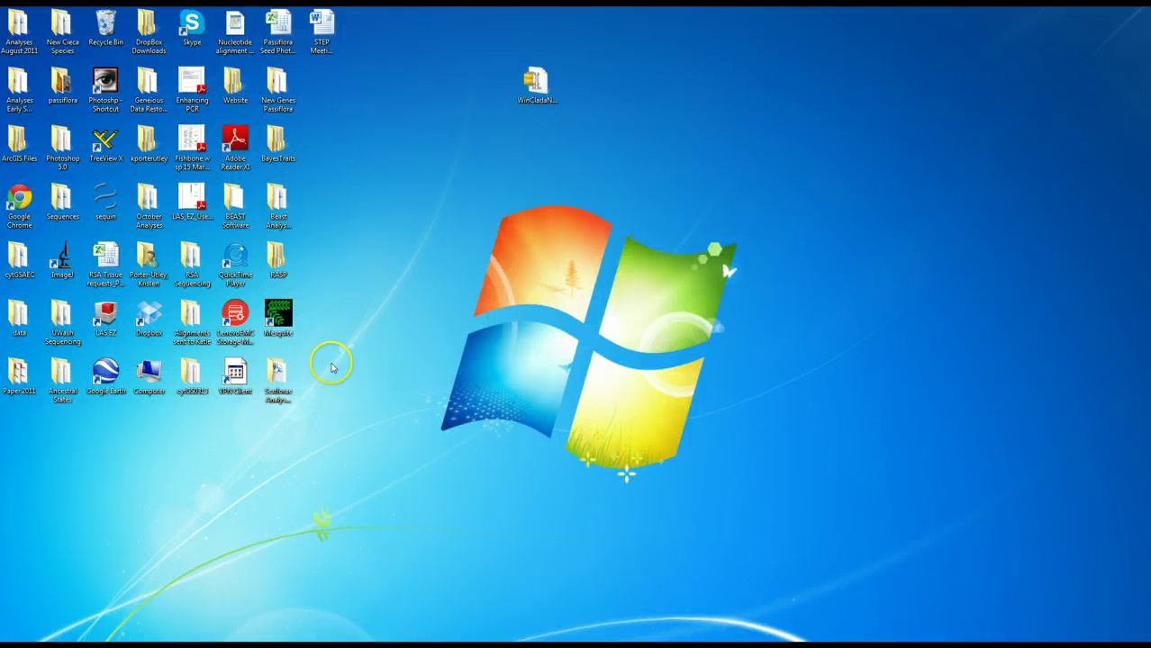
Place the WinCladaNONA folder below the zip, open it, and launch winclada
{"action": "left_click_drag", "start_coordinate": [18, 432], "coordinate": [536, 149]}
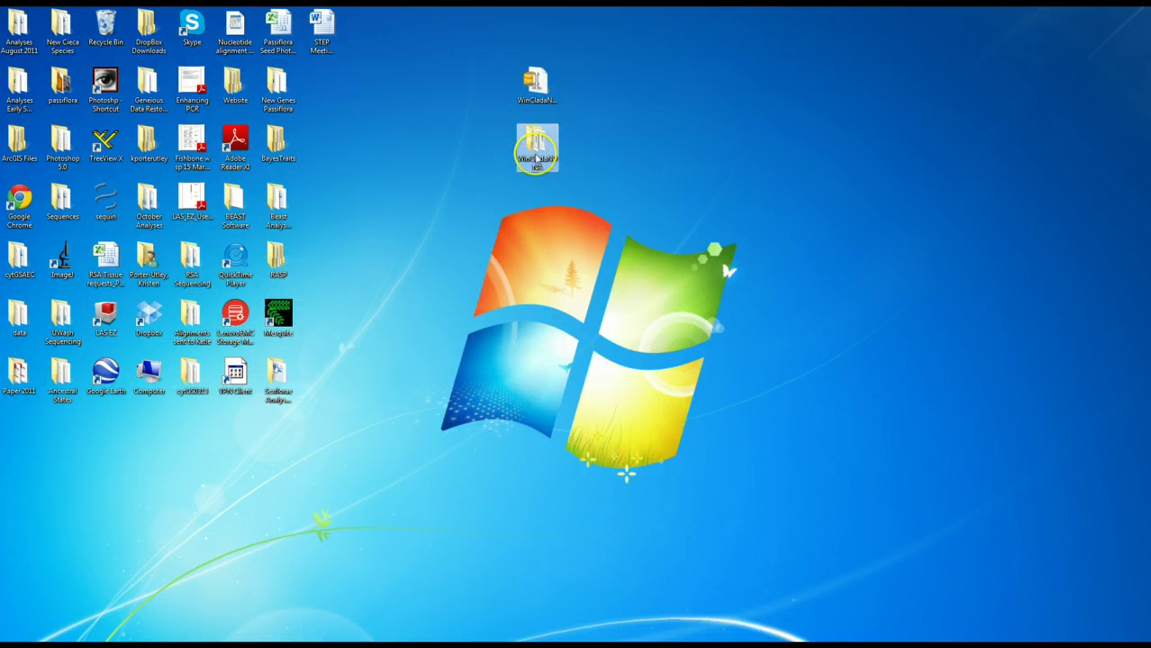
{"action": "double_click", "coordinate": [537, 147]}
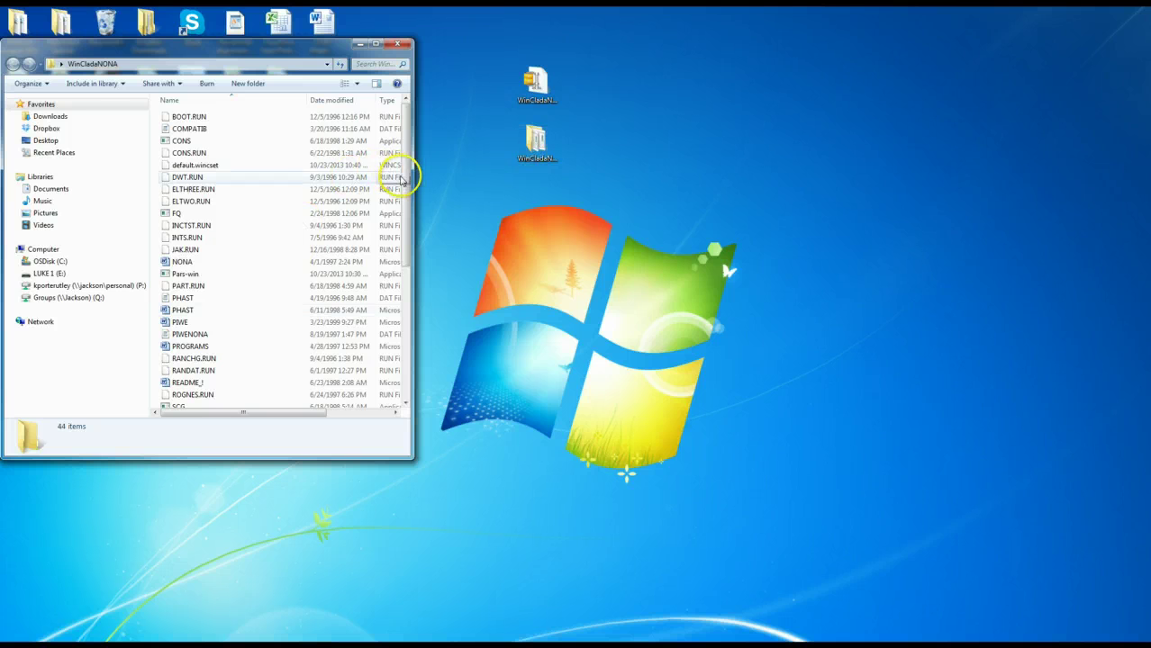
{"action": "left_click_drag", "start_coordinate": [404, 173], "coordinate": [419, 335]}
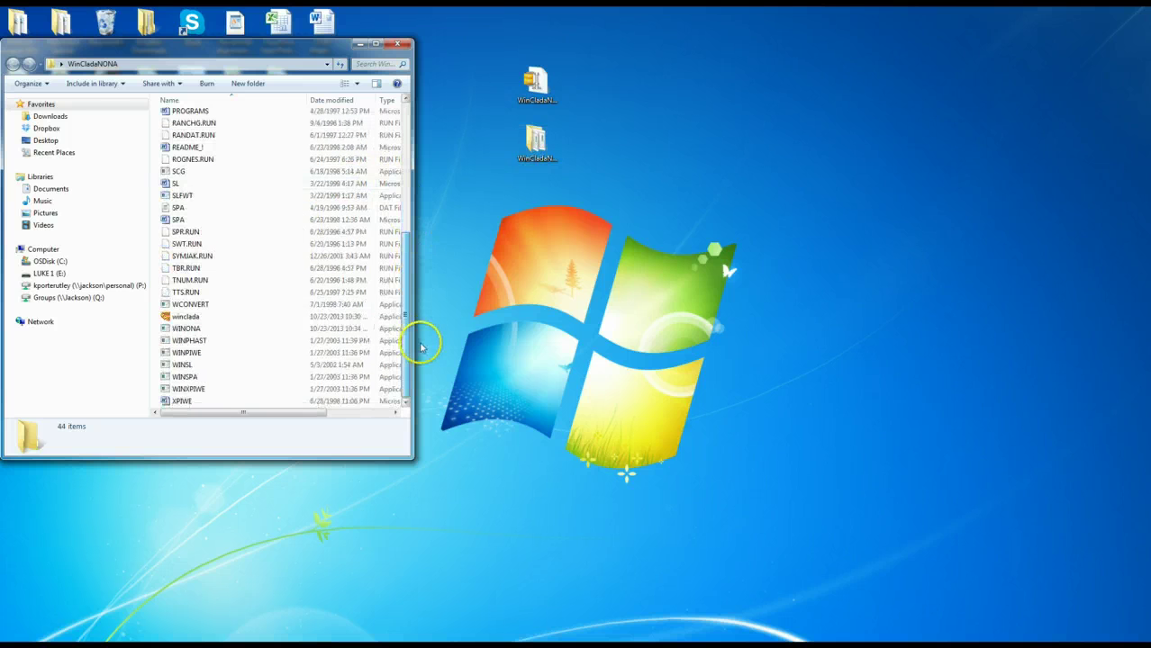
{"action": "left_click", "coordinate": [208, 320]}
{"action": "double_click", "coordinate": [208, 320]}
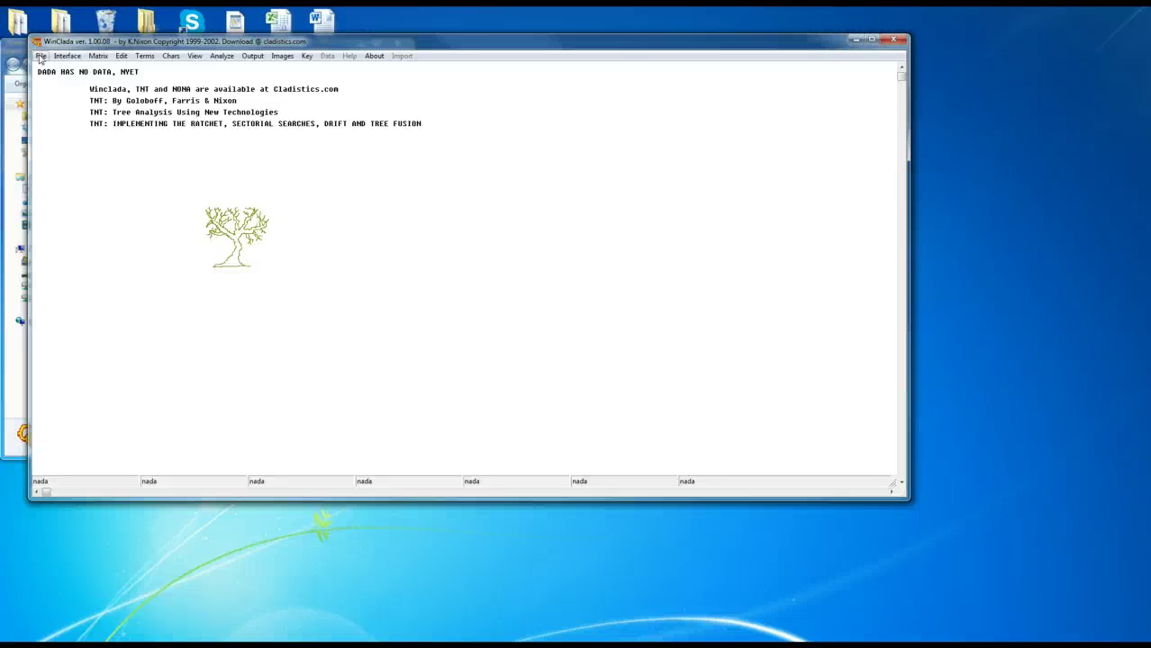
Open the molecular matrix from the Lecture 8 analysis folder, giving 8 taxa by 6 characters
{"action": "left_click", "coordinate": [40, 56]}
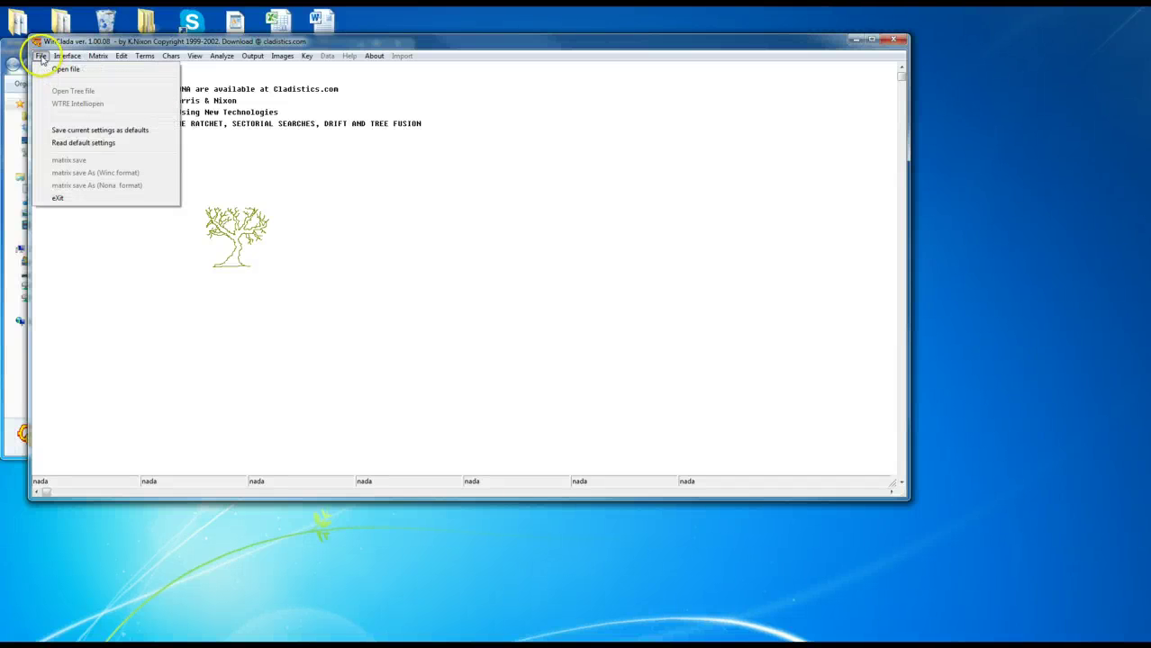
{"action": "left_click", "coordinate": [49, 70]}
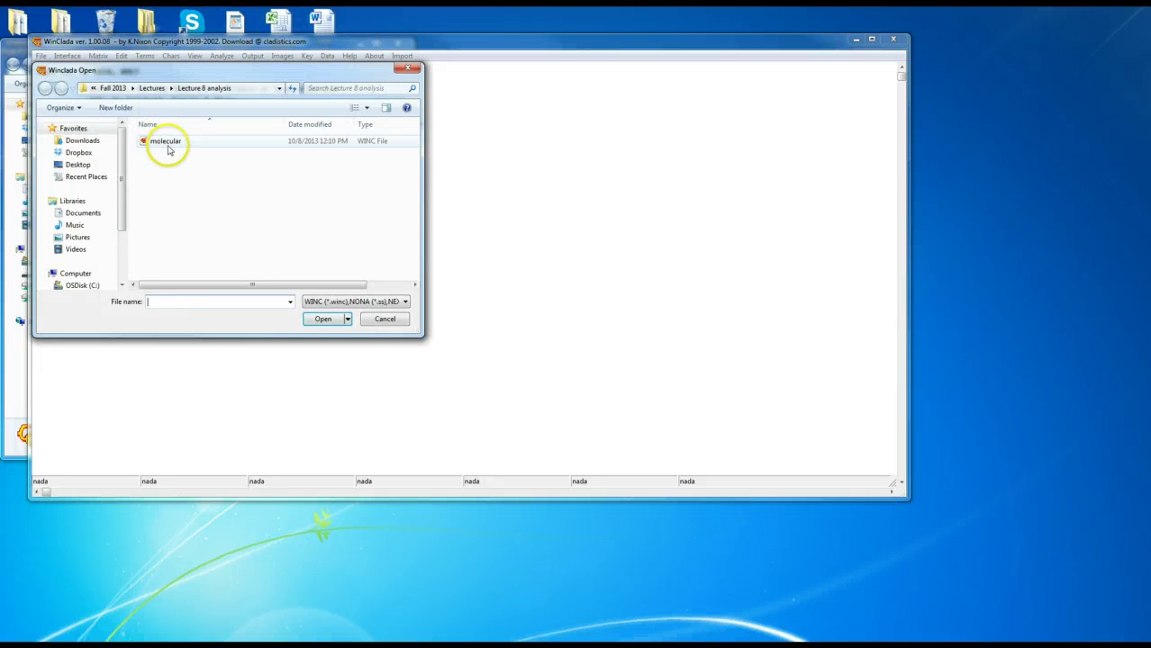
{"action": "left_click", "coordinate": [166, 144]}
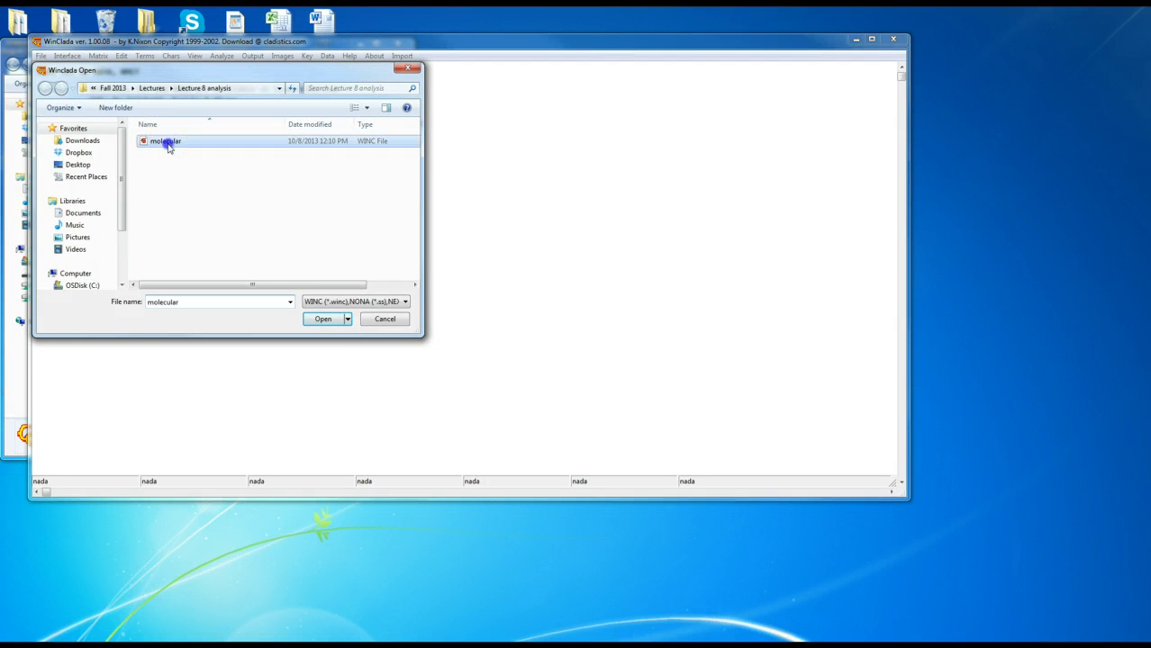
{"action": "left_click", "coordinate": [334, 325]}
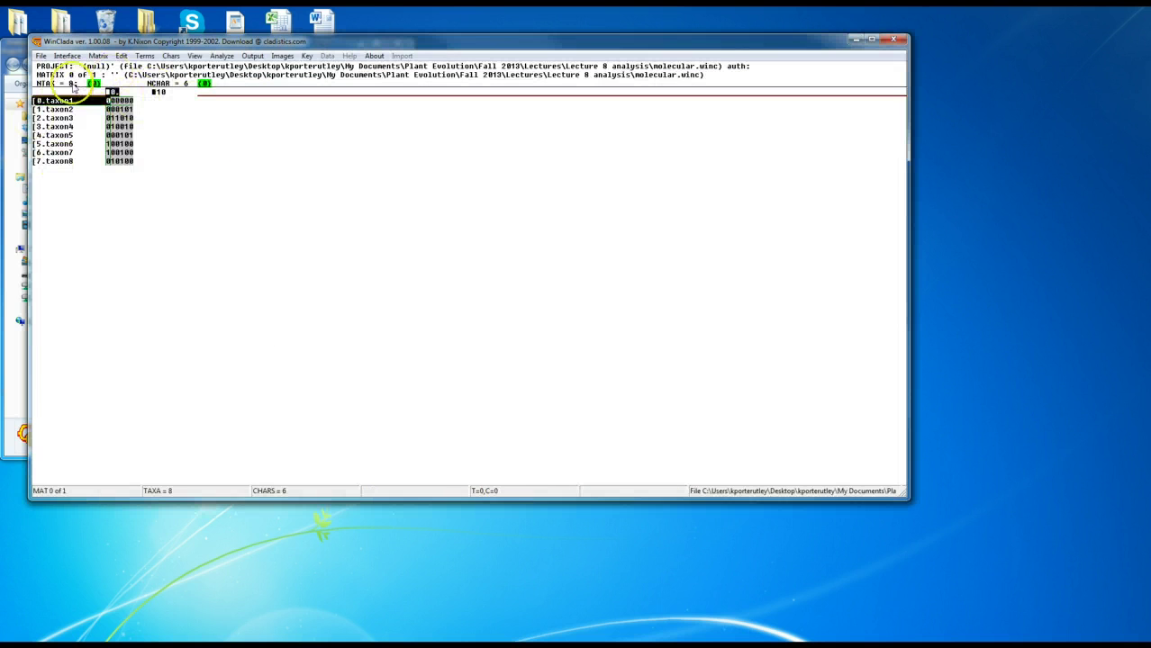
Run a default Analyze > Heuristics NONA search, yielding tree 2 of 2 with length 7
{"action": "left_click", "coordinate": [223, 57]}
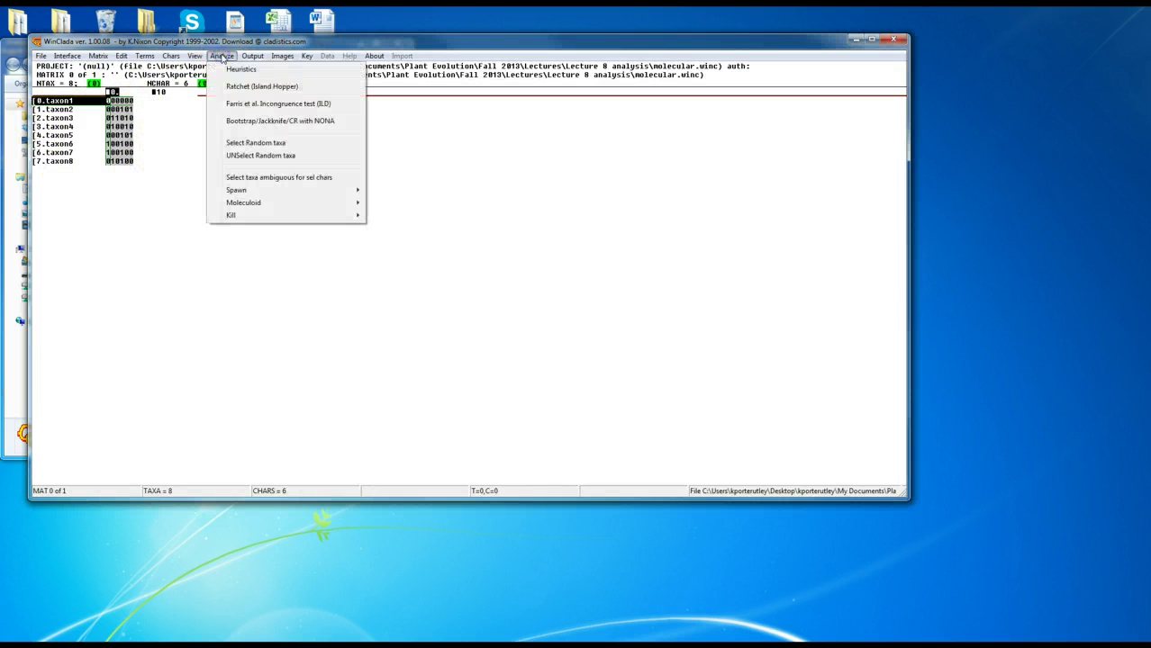
{"action": "left_click", "coordinate": [241, 70]}
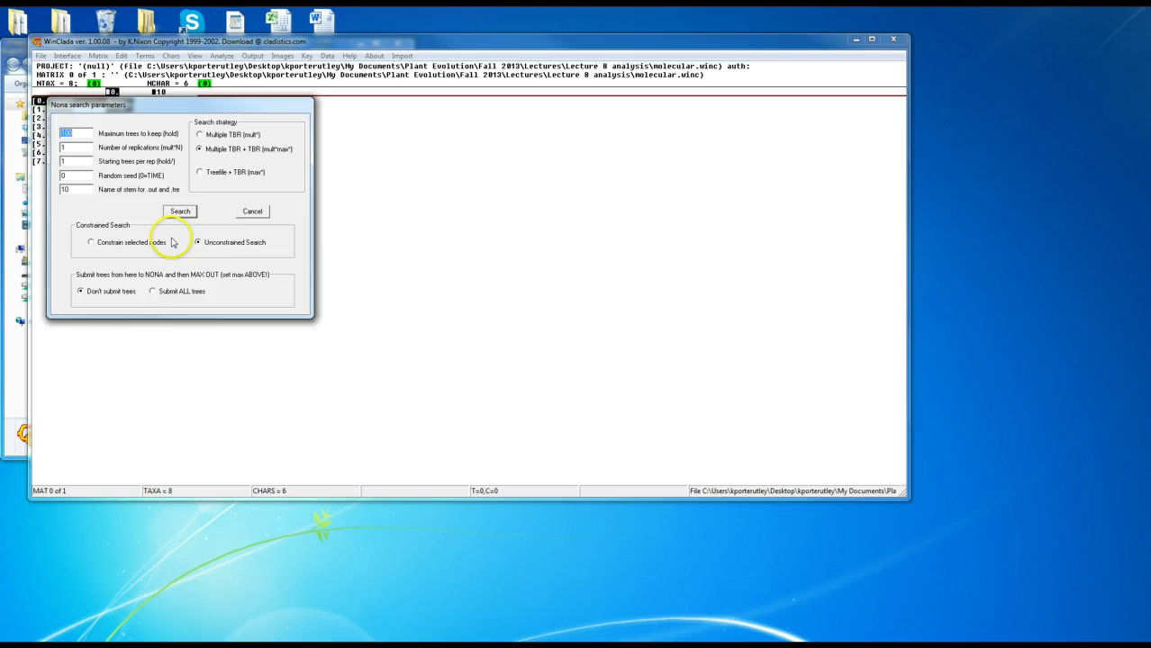
{"action": "left_click", "coordinate": [180, 213]}
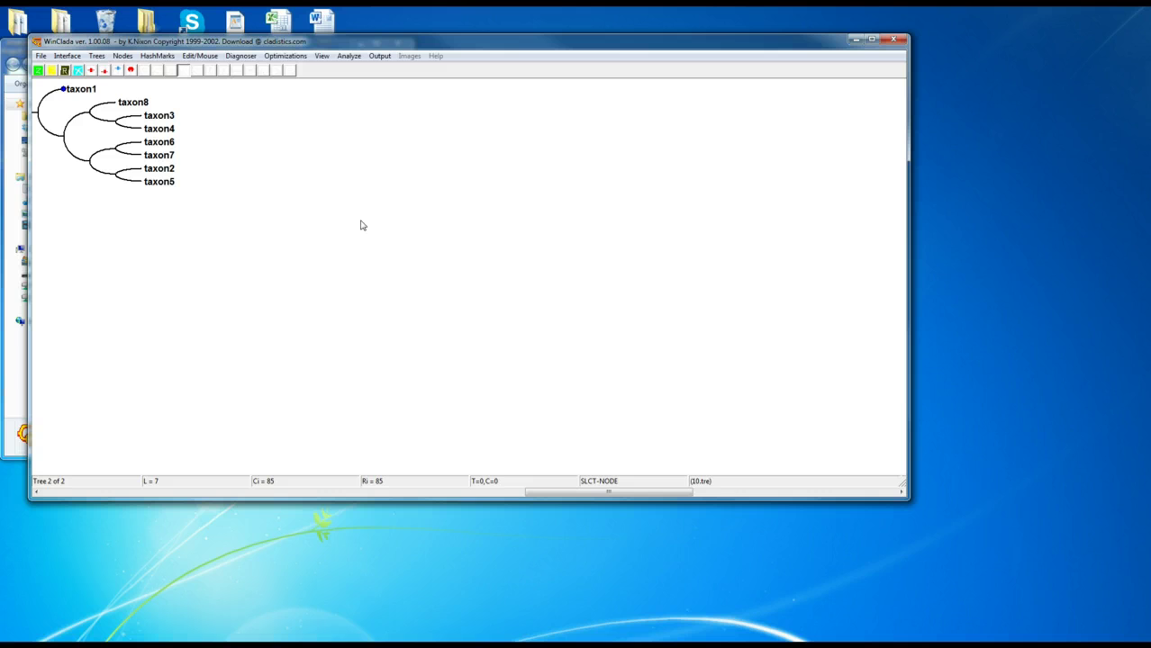
Reopen the Analyze menu to reach the Spawn > Nona enter Path option
{"action": "left_click", "coordinate": [360, 224]}
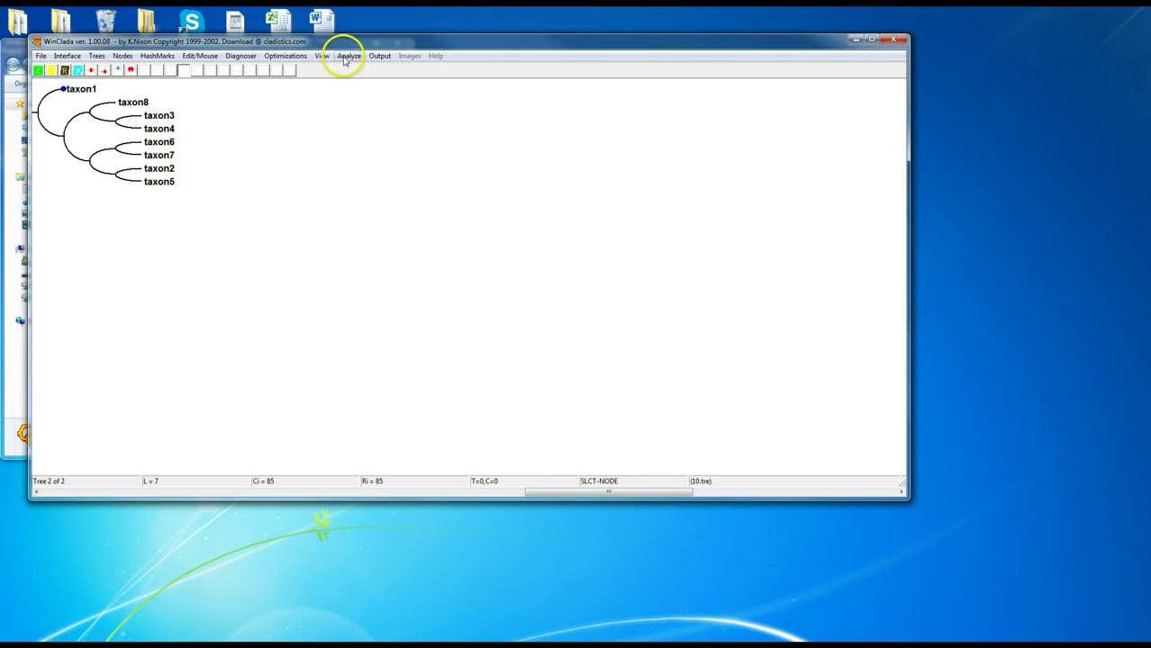
{"action": "left_click", "coordinate": [347, 57]}
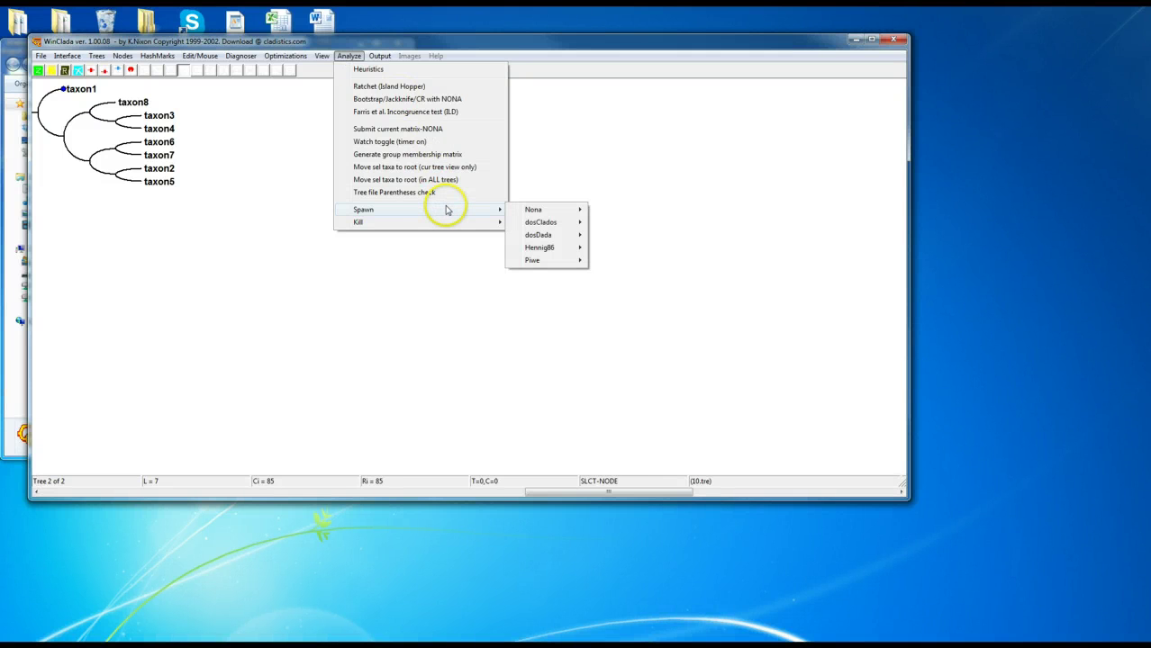
{"action": "mouse_move", "coordinate": [364, 209]}
{"action": "mouse_move", "coordinate": [536, 209]}
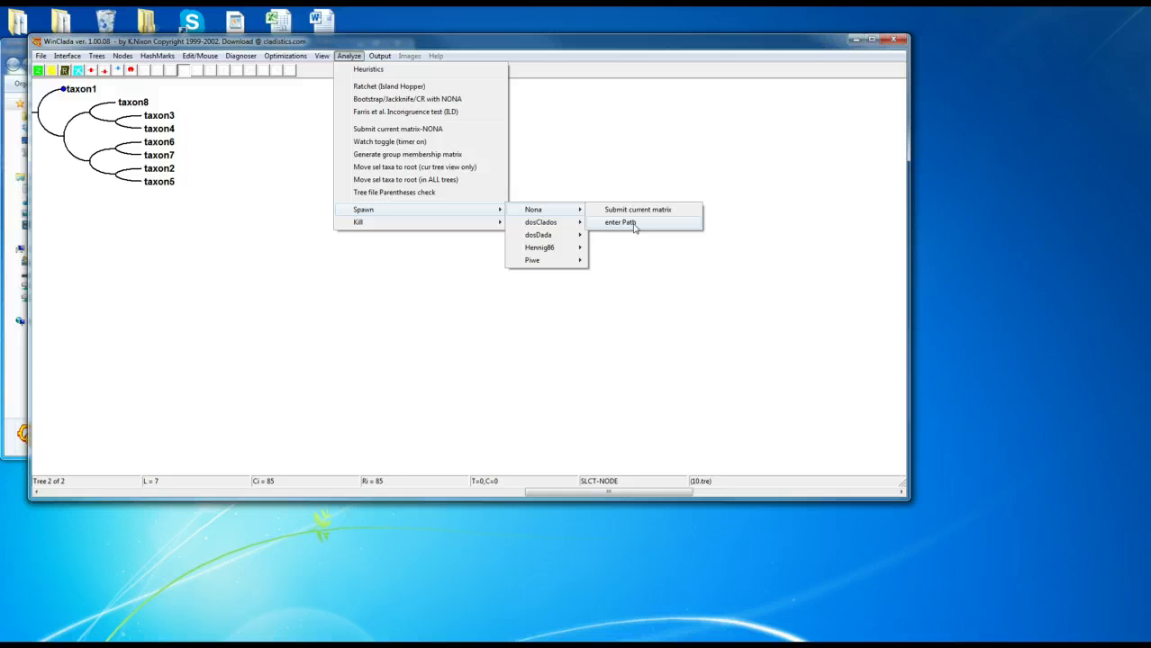
Choose Spawn > Nona > enter Path, confirm the reset, and select WINONA in Phylogenetics Software
{"action": "left_click", "coordinate": [634, 225]}
{"action": "left_click", "coordinate": [645, 364]}
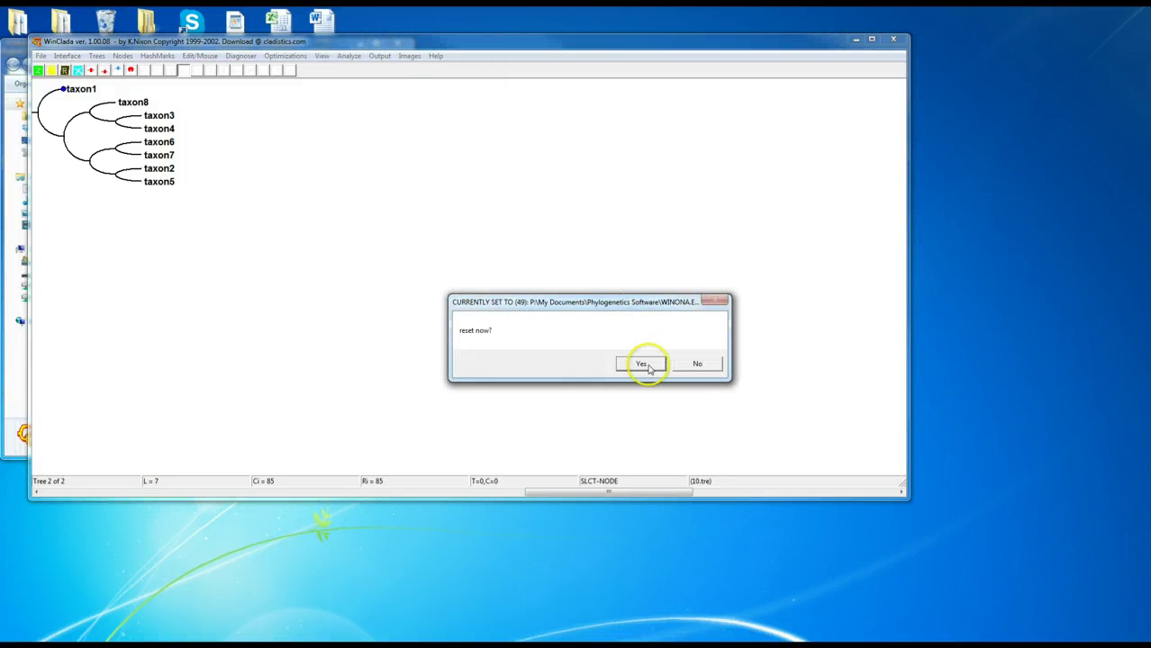
{"action": "left_click", "coordinate": [645, 365]}
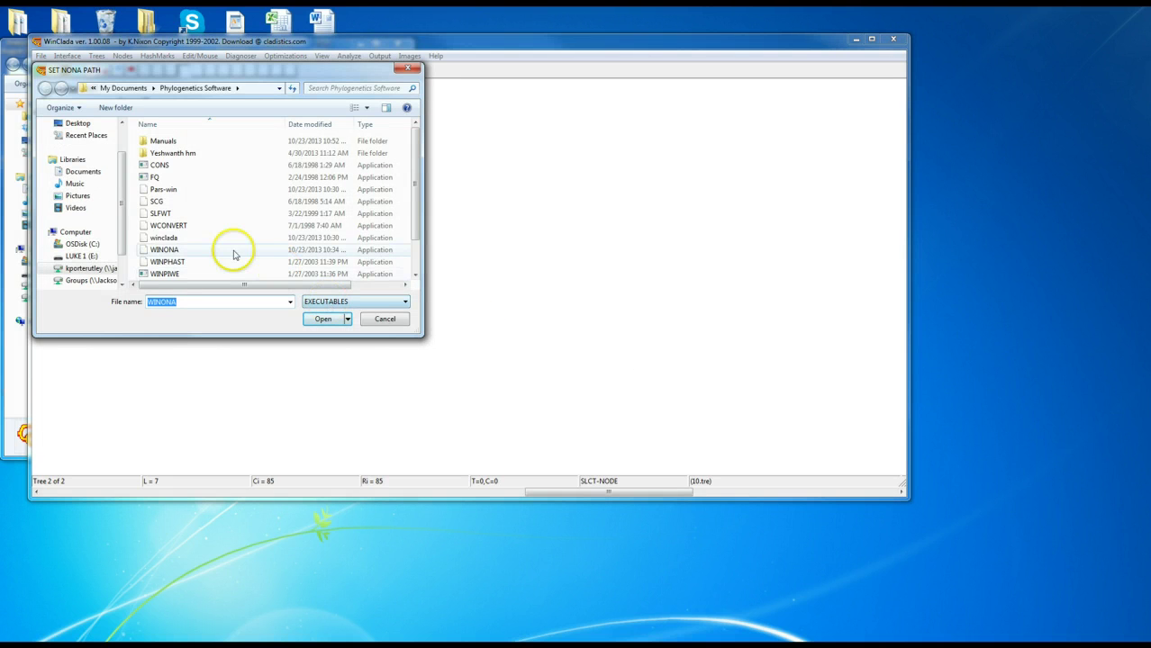
{"action": "left_click", "coordinate": [163, 251]}
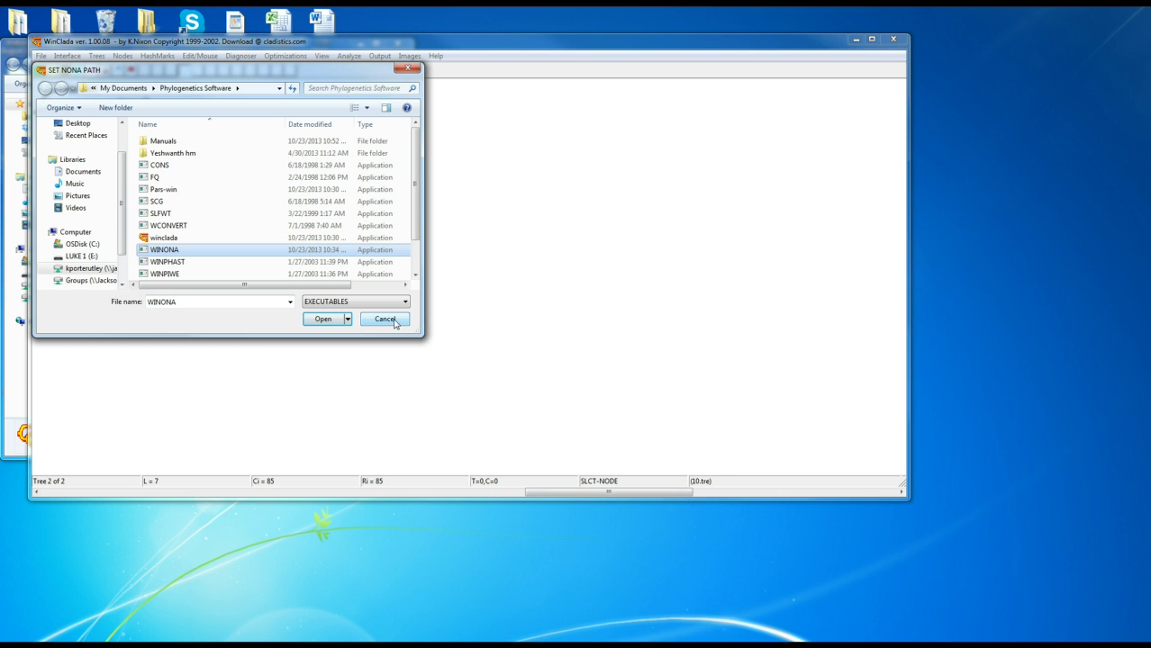
Cancel the SET NONA PATH dialog, leaving the NONA path unchanged
{"action": "left_click", "coordinate": [385, 320]}
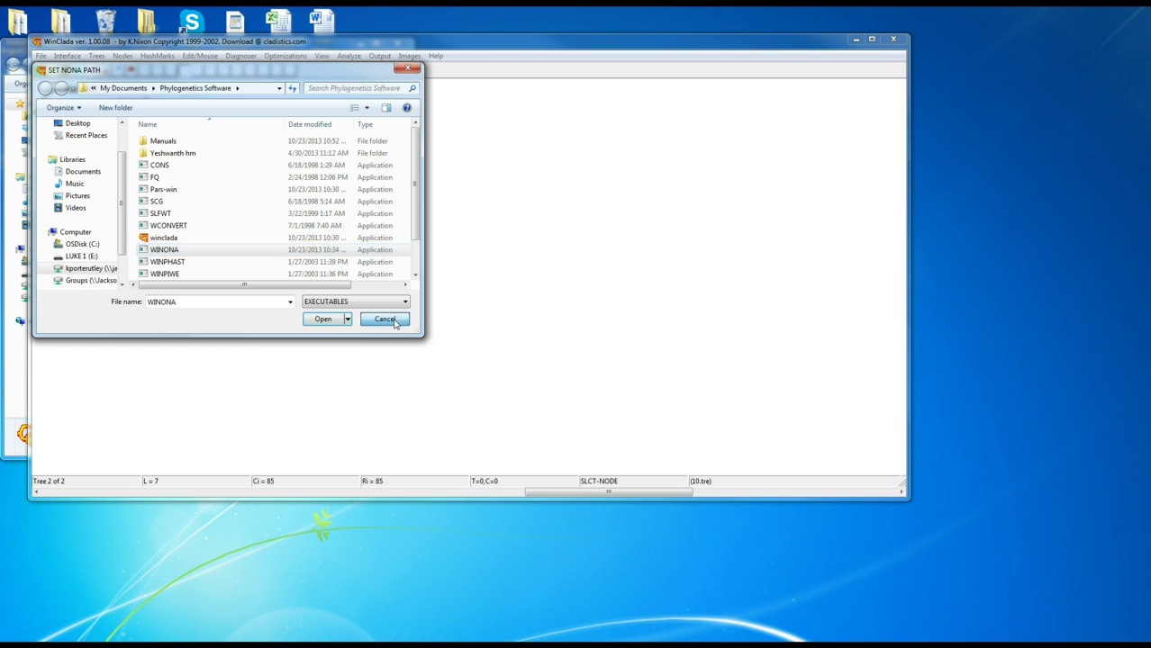